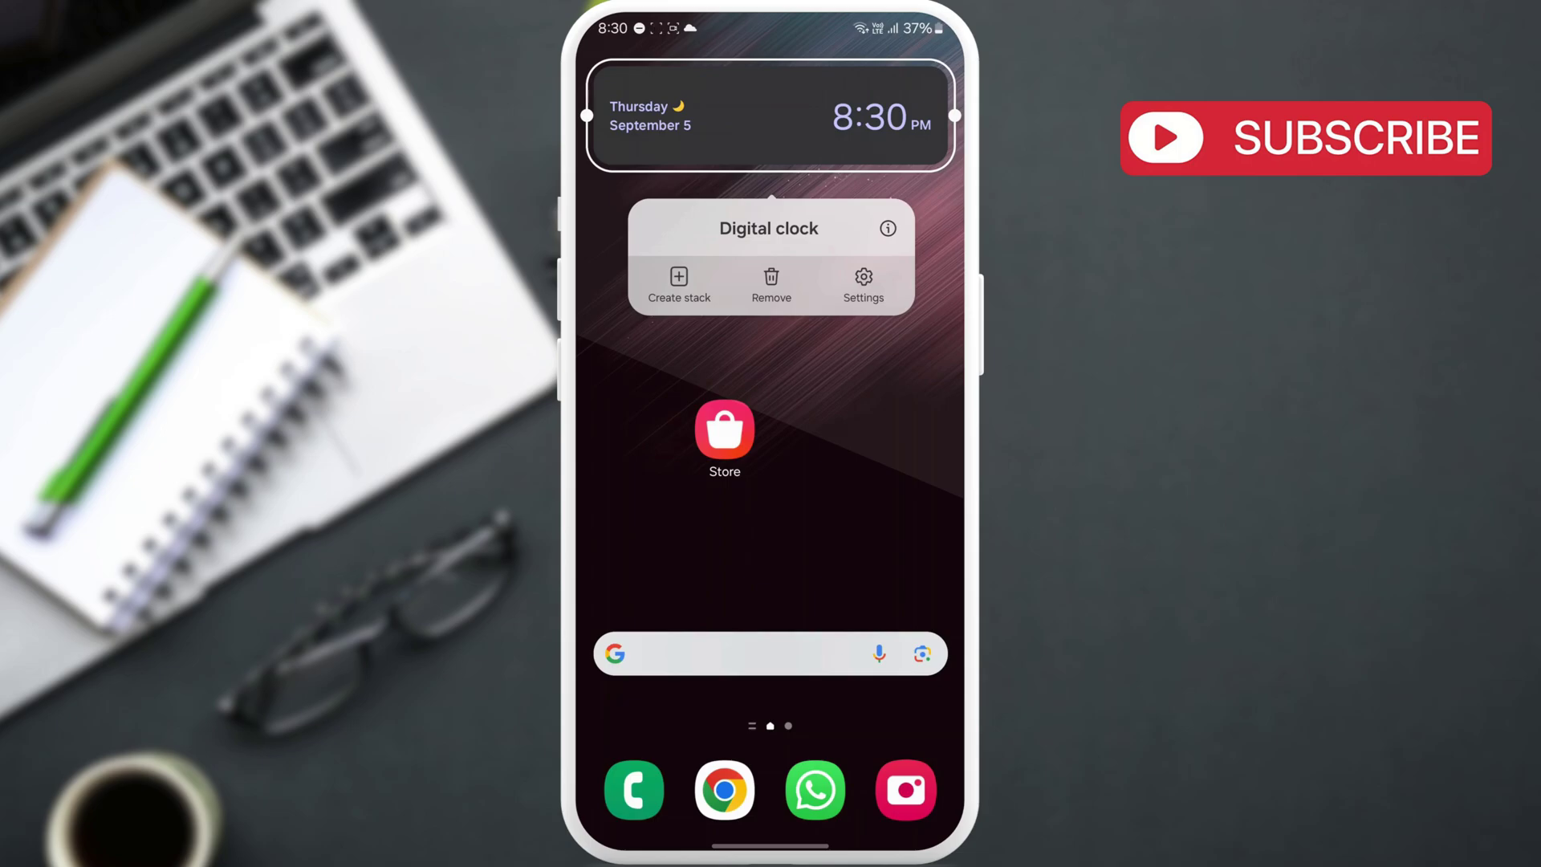
# Remove the Digital clock widget, browse the Clock widgets in the widget list, and return home
pyautogui.click(771, 285)
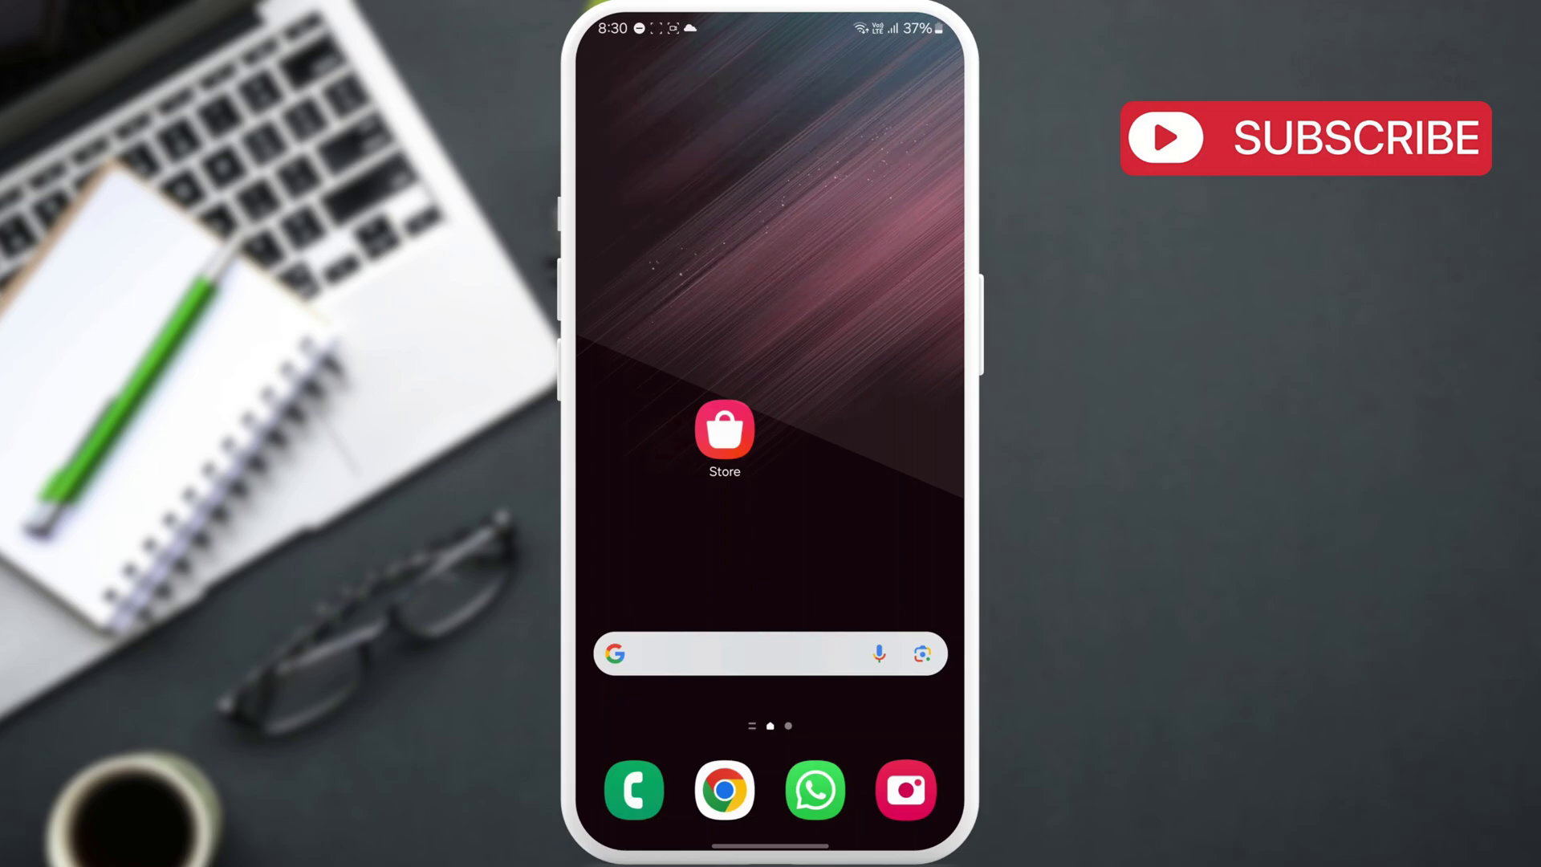
pyautogui.click(847, 370)
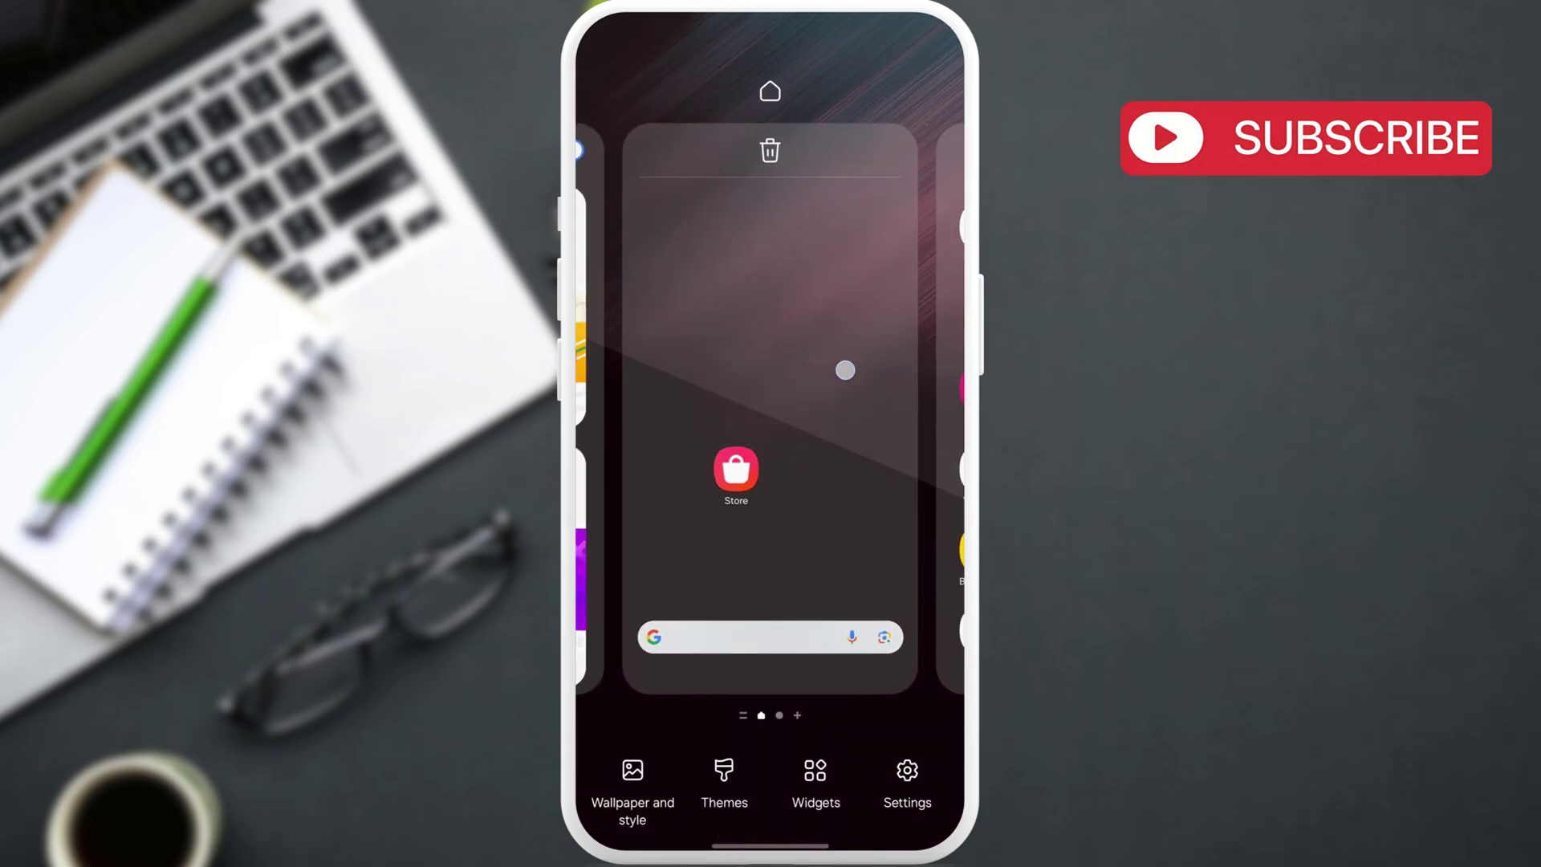
pyautogui.click(815, 783)
pyautogui.scroll(-5, 772, 482)
pyautogui.scroll(-5, 772, 482)
pyautogui.scroll(-5, 771, 481)
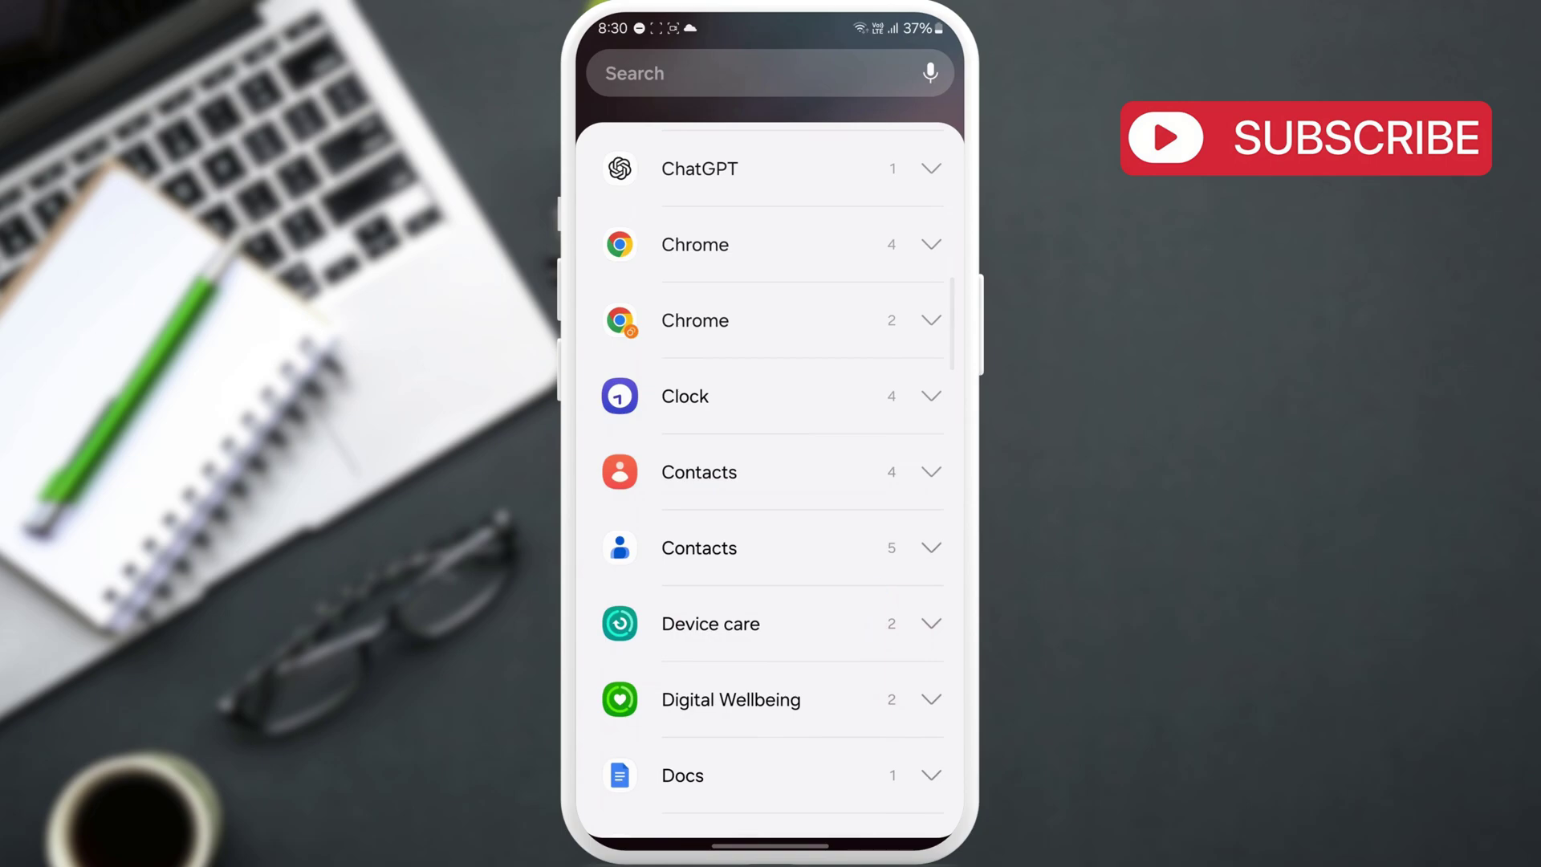
pyautogui.click(869, 392)
pyautogui.scroll(-3, 906, 407)
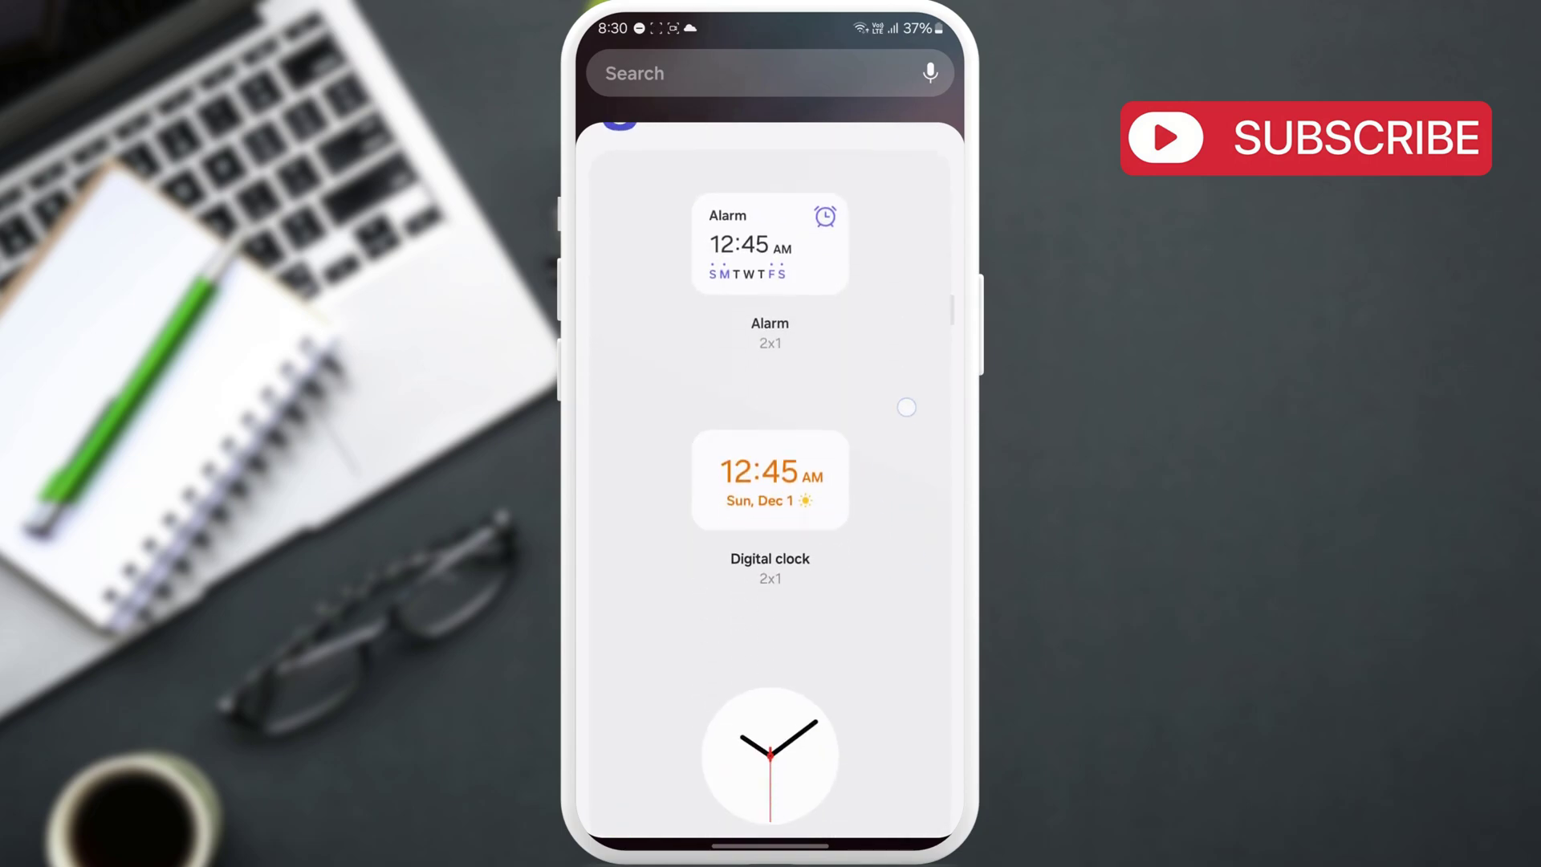
pyautogui.scroll(-5, 906, 407)
pyautogui.scroll(5, 892, 435)
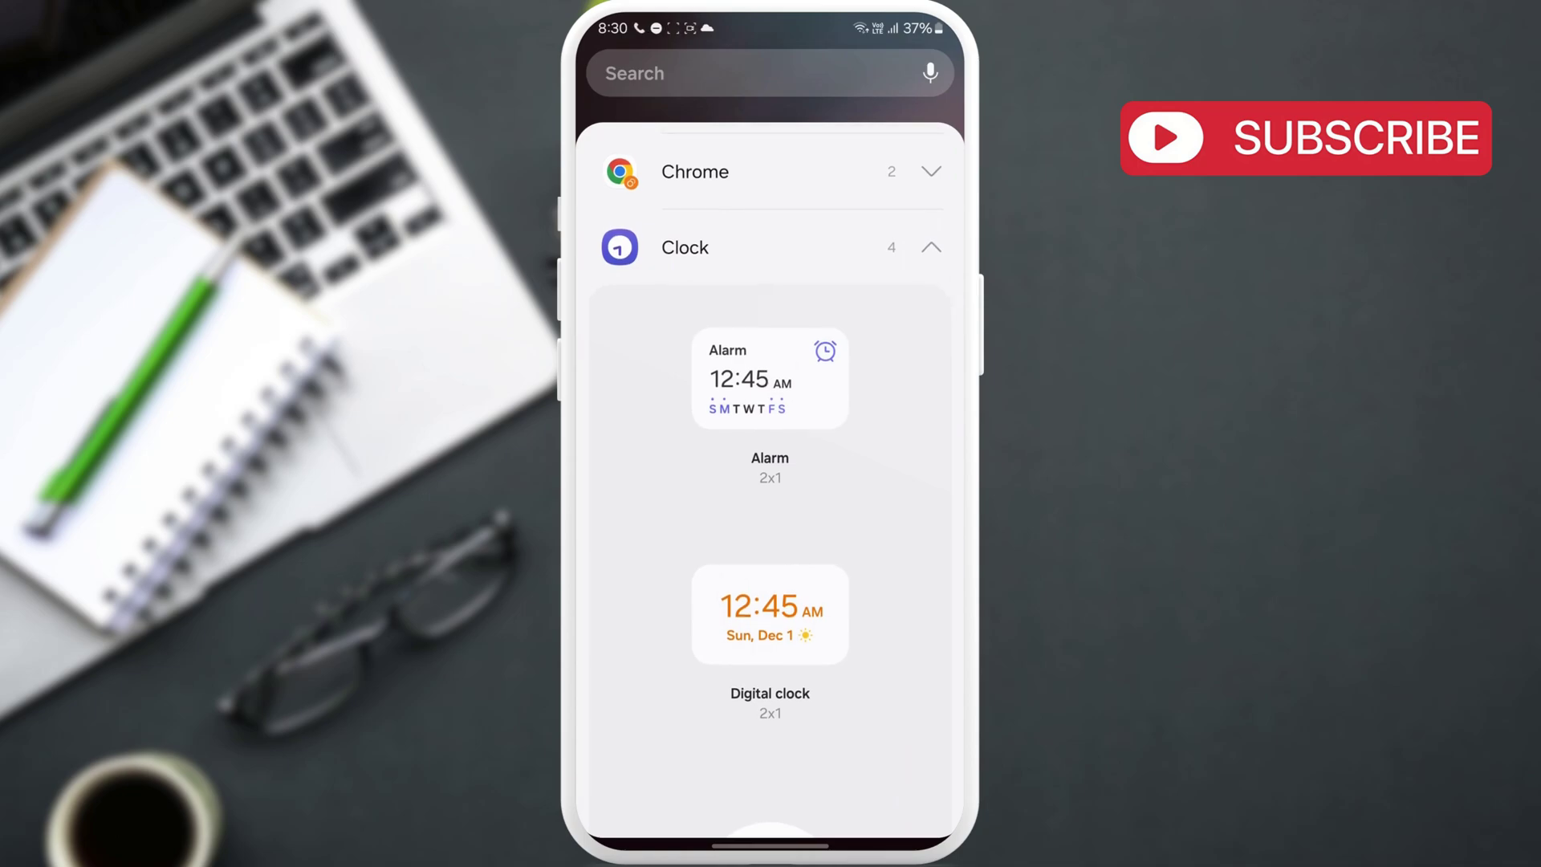
pyautogui.press('Escape')
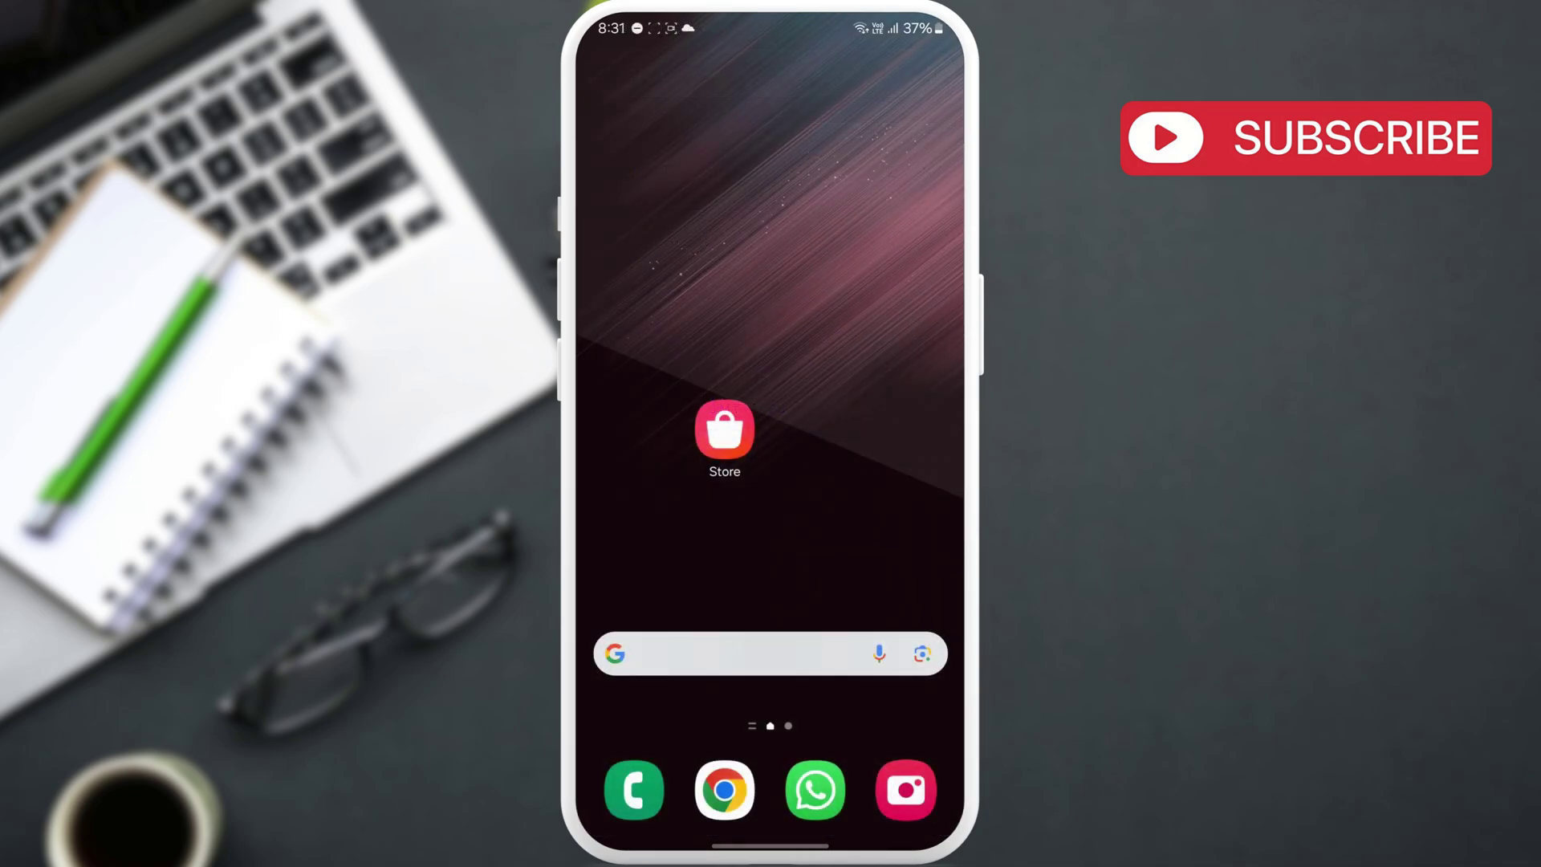
# Deselect Clock in Home screen settings' hidden apps list and confirm with Done
pyautogui.click(813, 368)
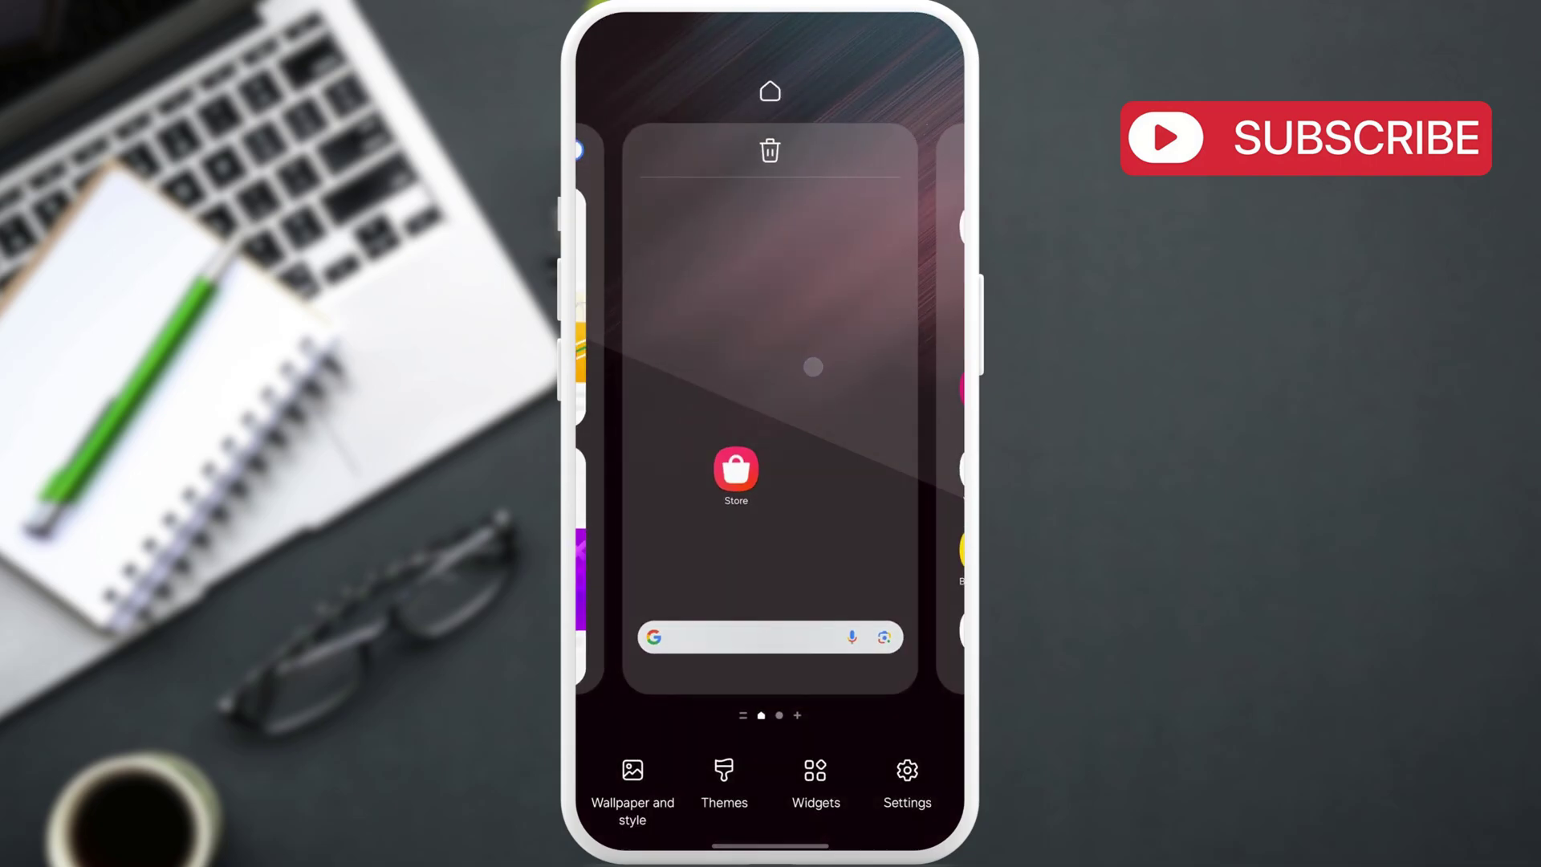
pyautogui.click(907, 781)
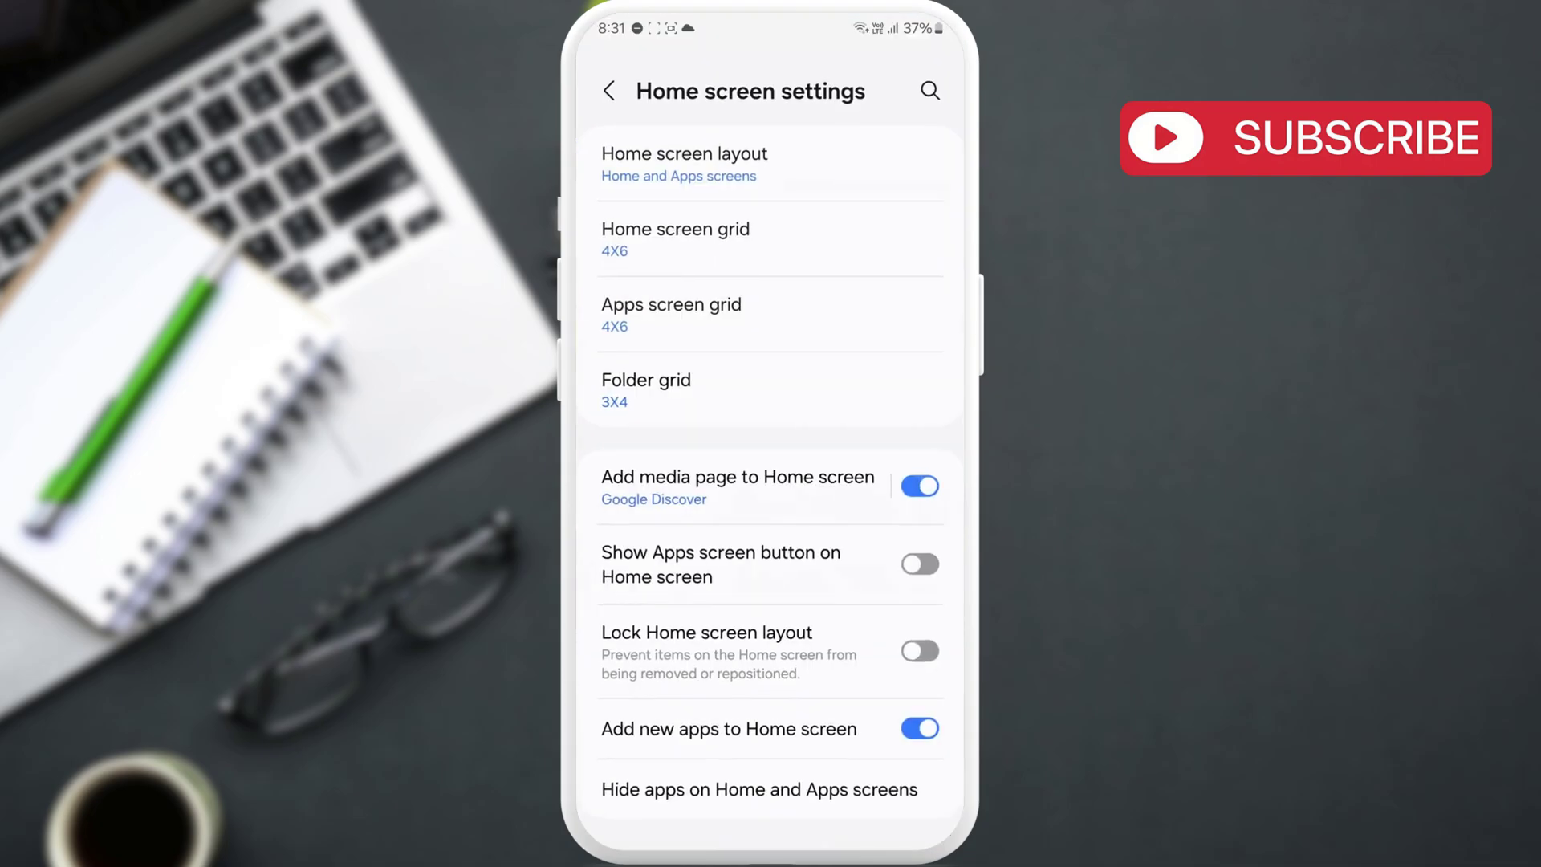
pyautogui.click(764, 796)
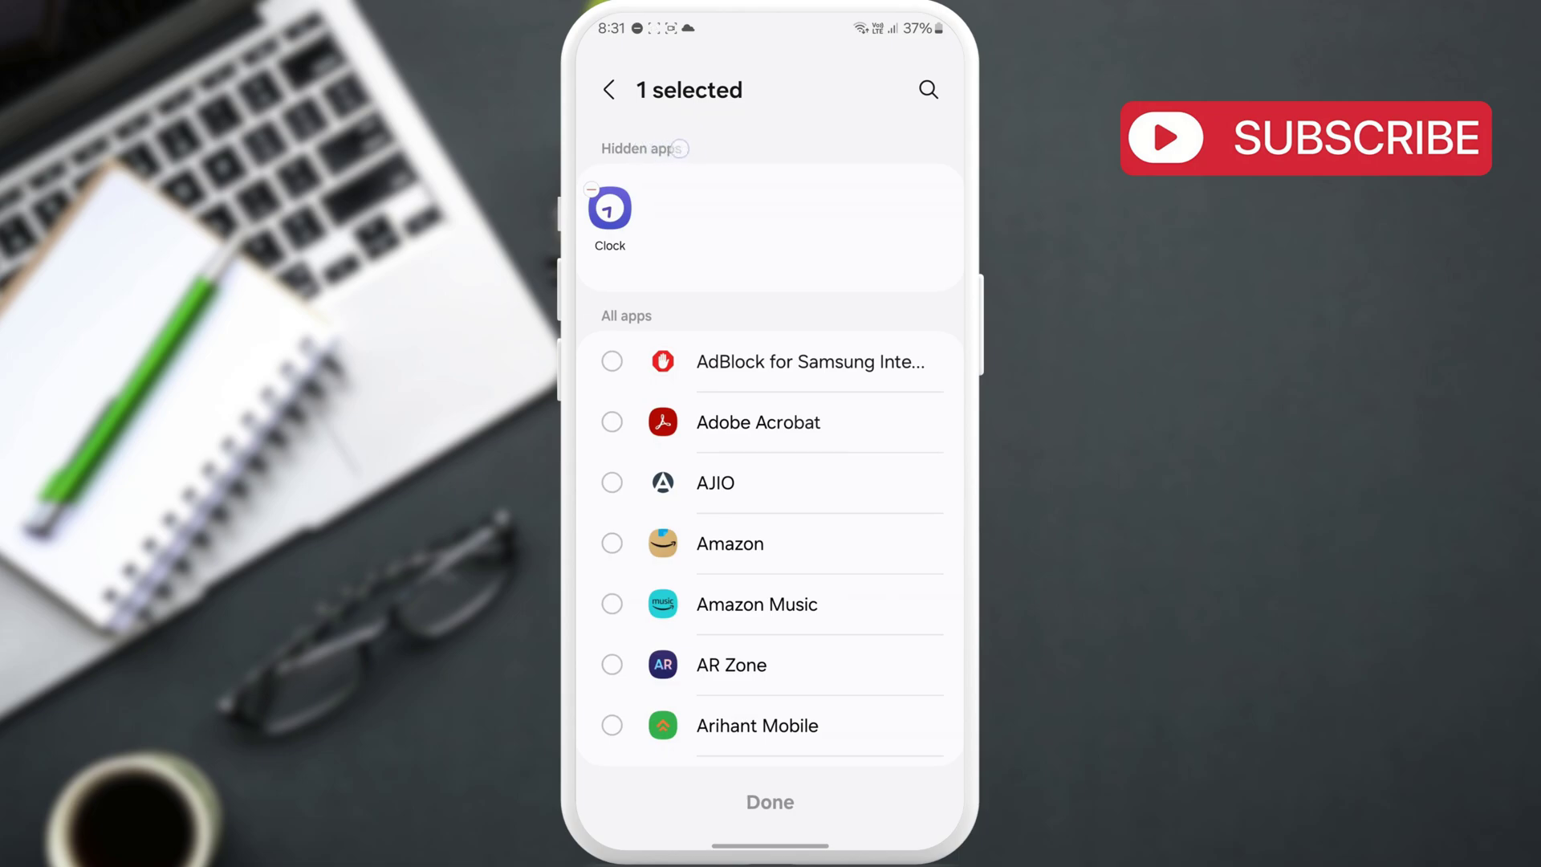
pyautogui.click(609, 209)
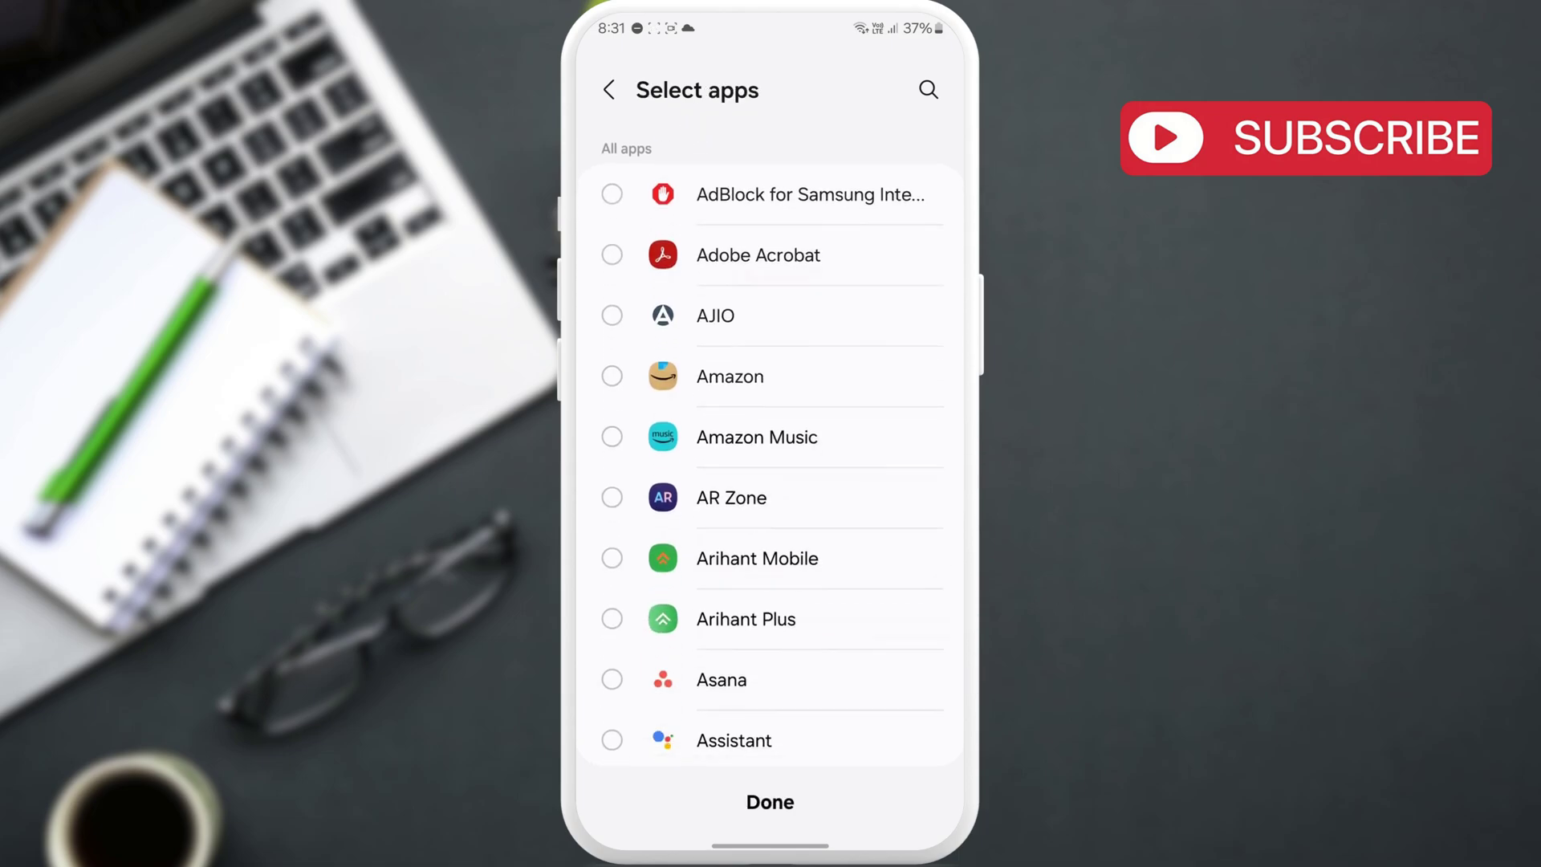
pyautogui.click(771, 802)
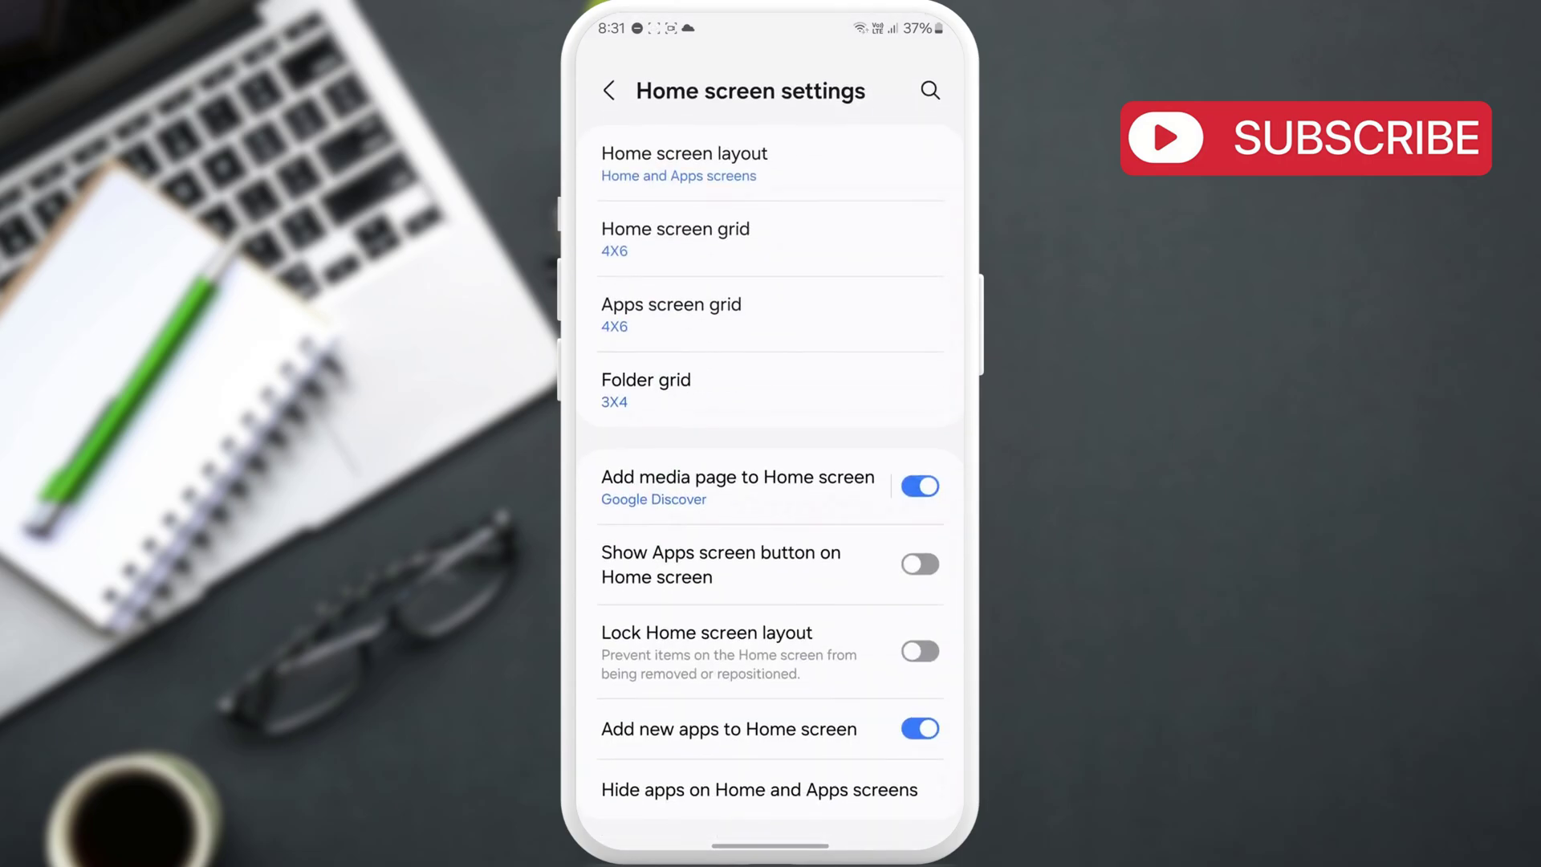
# Swipe back to the home screen and open Clock's page in Galaxy Store
pyautogui.moveTo(770, 846); pyautogui.dragTo(770, 602)
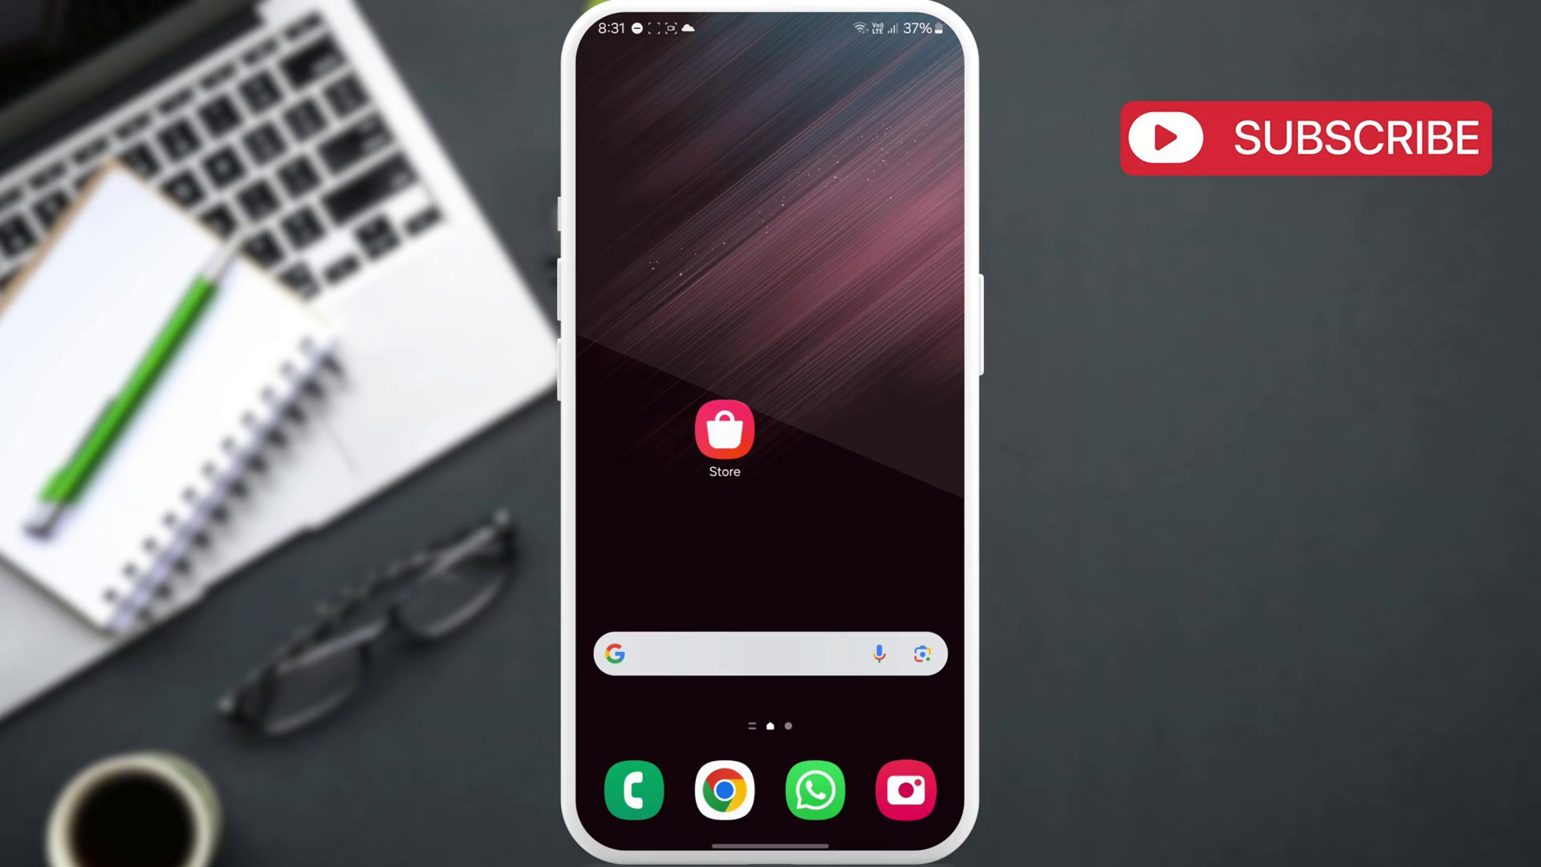
pyautogui.click(724, 430)
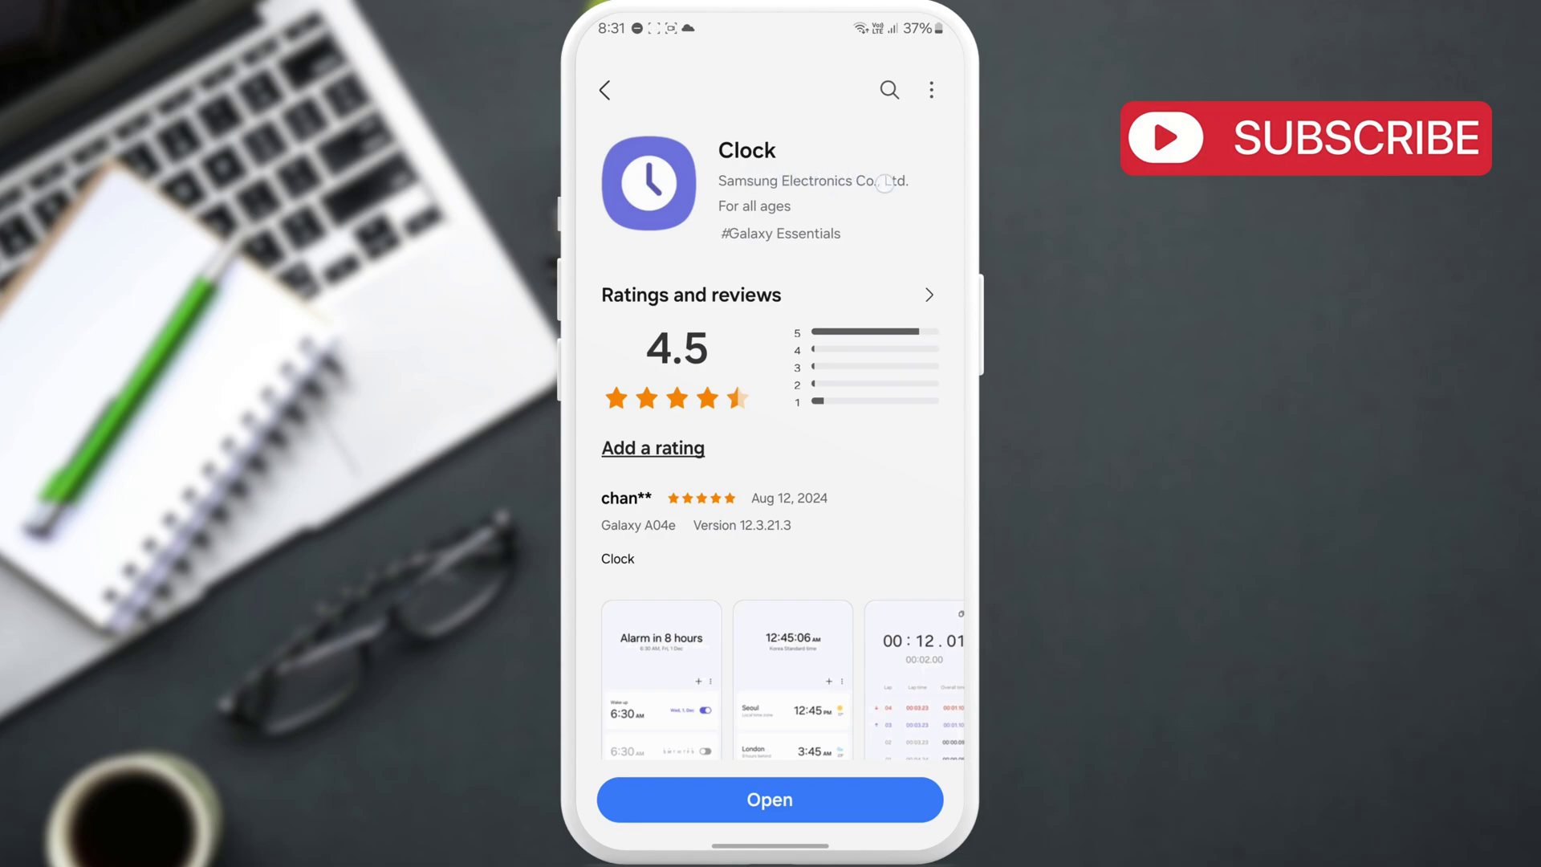
pyautogui.scroll(-1, 767, 729)
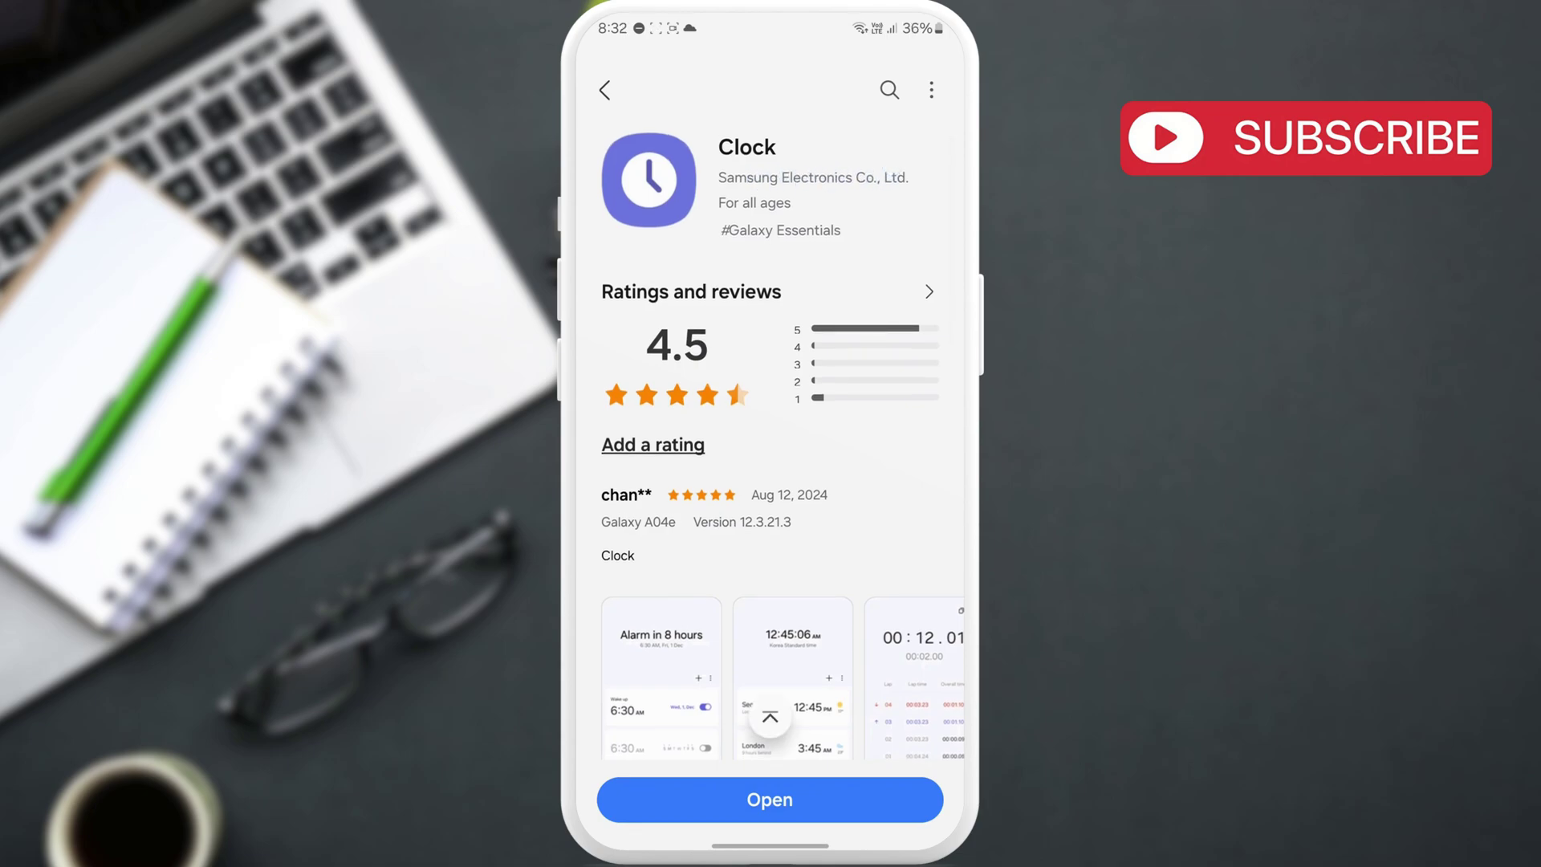